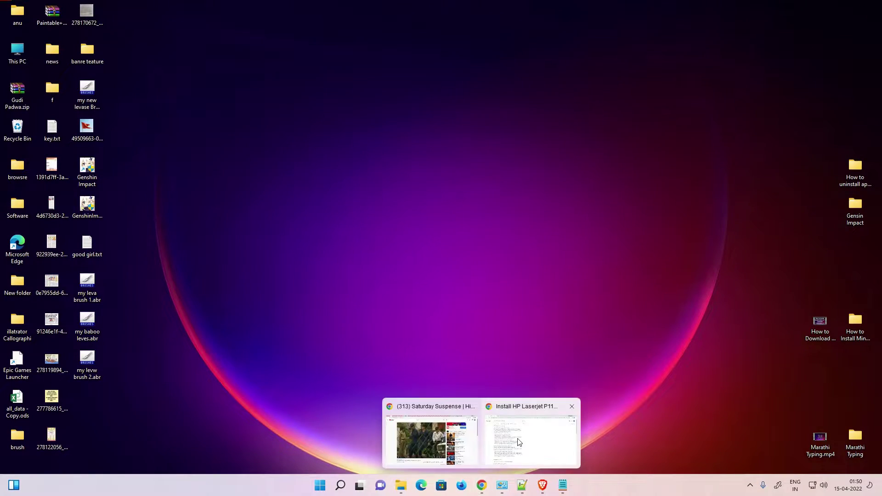
- Rerun the 'Install HP Laserjet P1106 Printer' Google search in Chrome
left_click(530, 438)
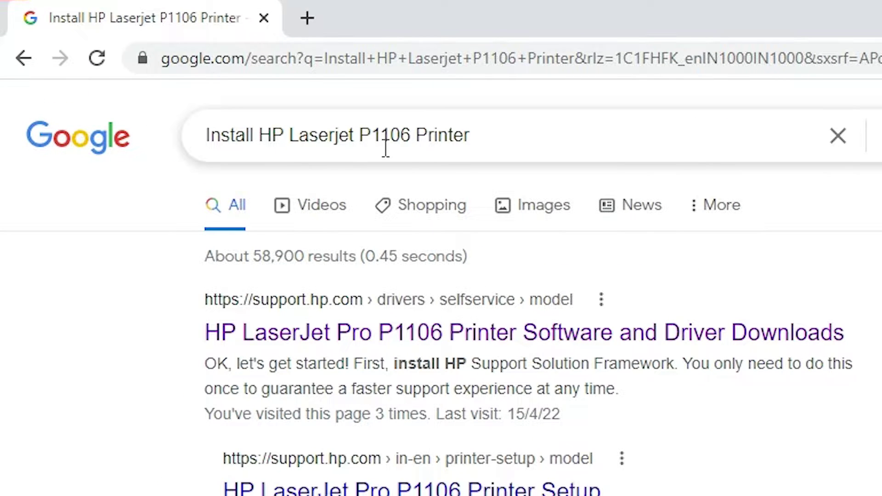
left_click(517, 142)
key("Return")
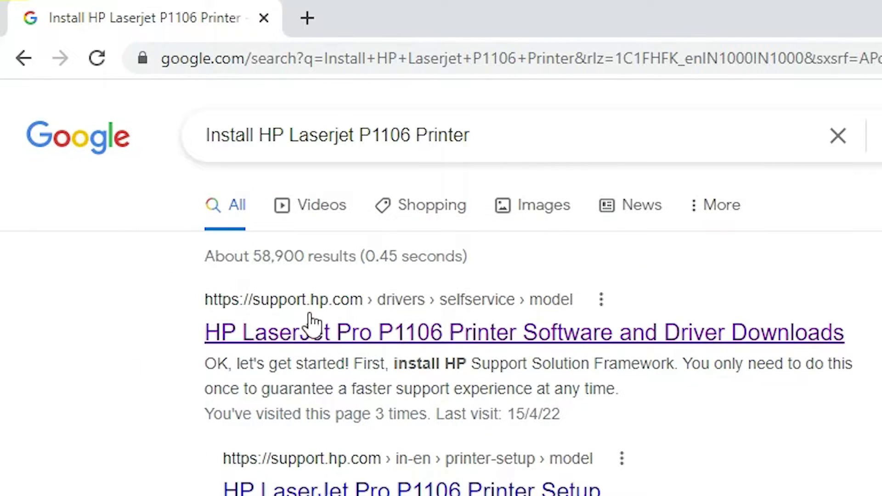
- Open HP's LaserJet Pro P1106 driver downloads result in a new tab
right_click(310, 349)
left_click(394, 360)
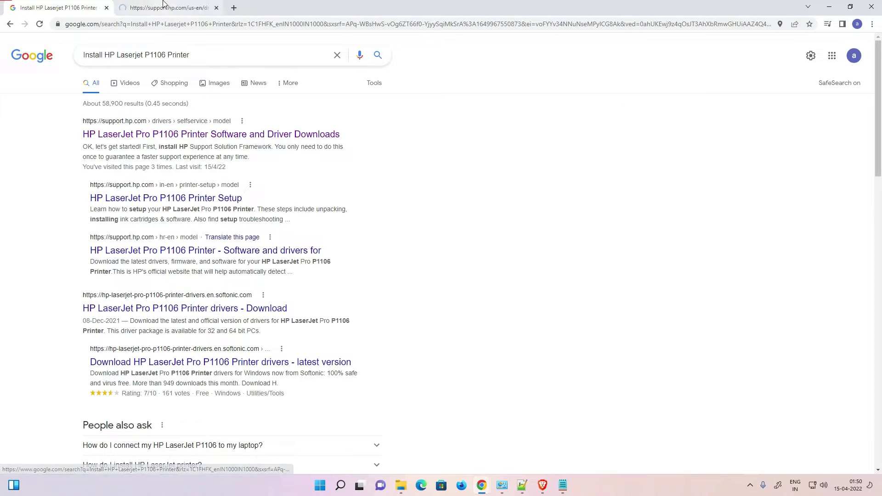
left_click(164, 7)
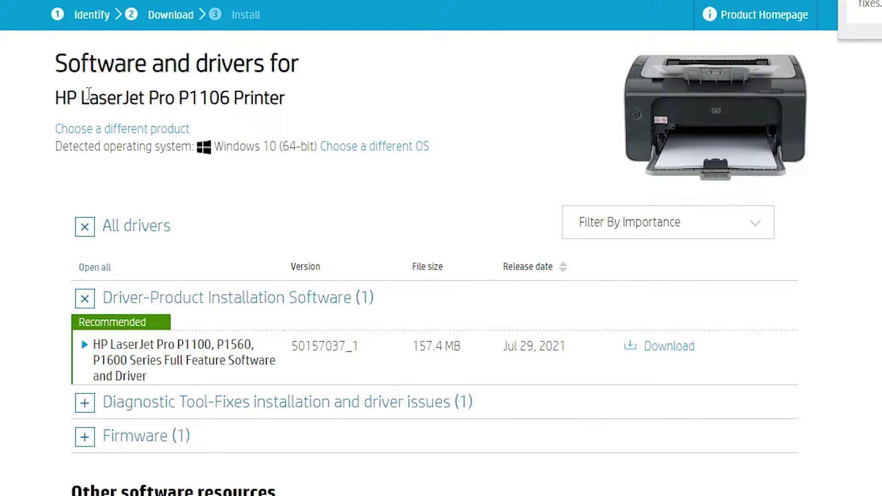
- Download the recommended full feature software and driver package for the P1106
left_click_drag(81, 97, 220, 102)
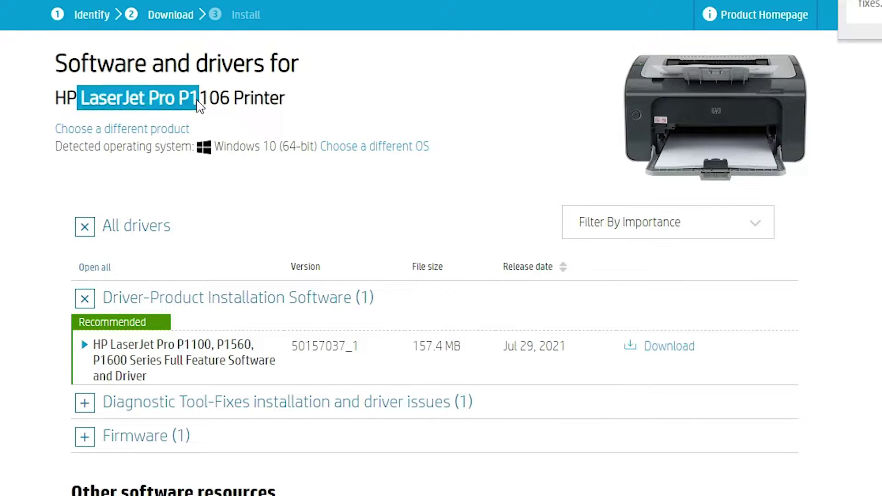
double_click(264, 100)
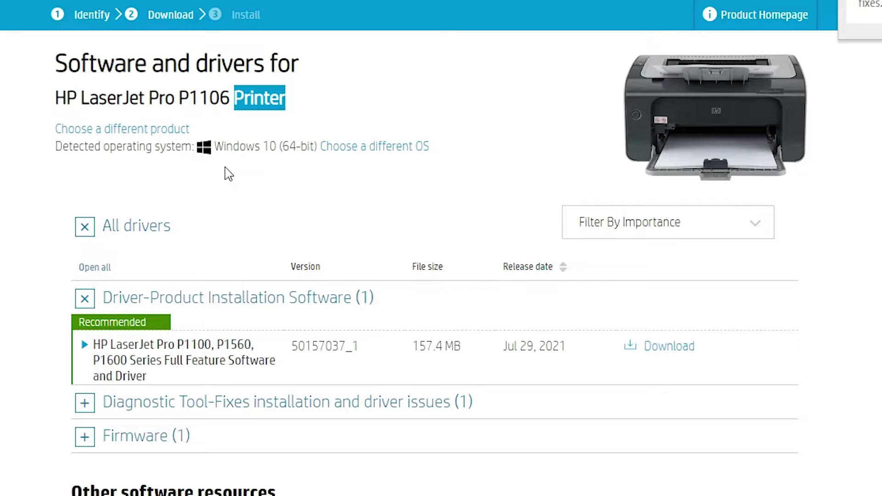
left_click_drag(224, 148, 276, 149)
left_click(328, 194)
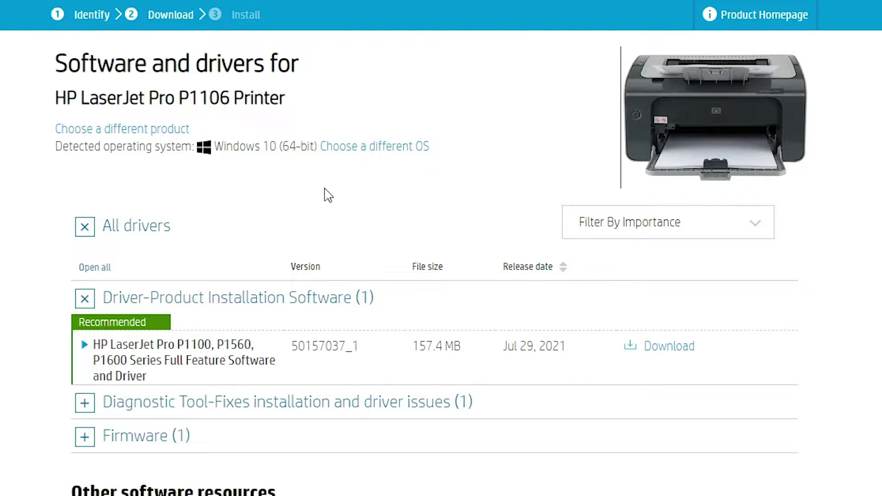
scroll(328, 196, "down", 1)
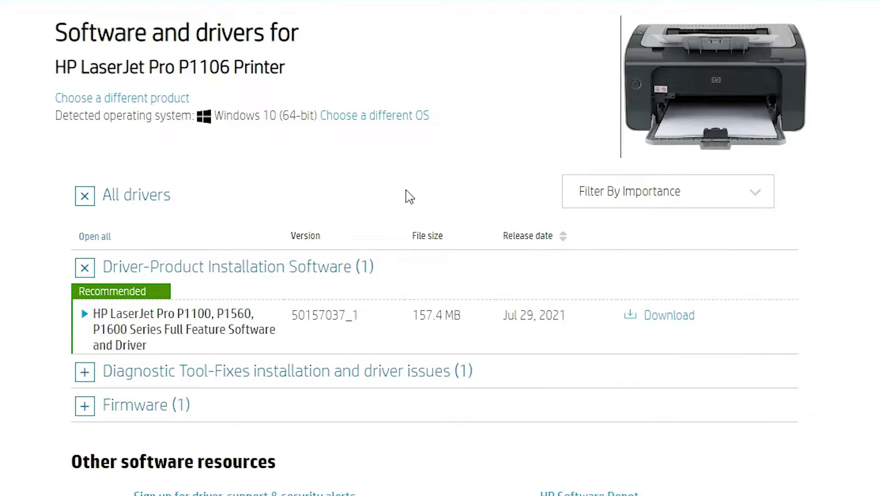
left_click(669, 316)
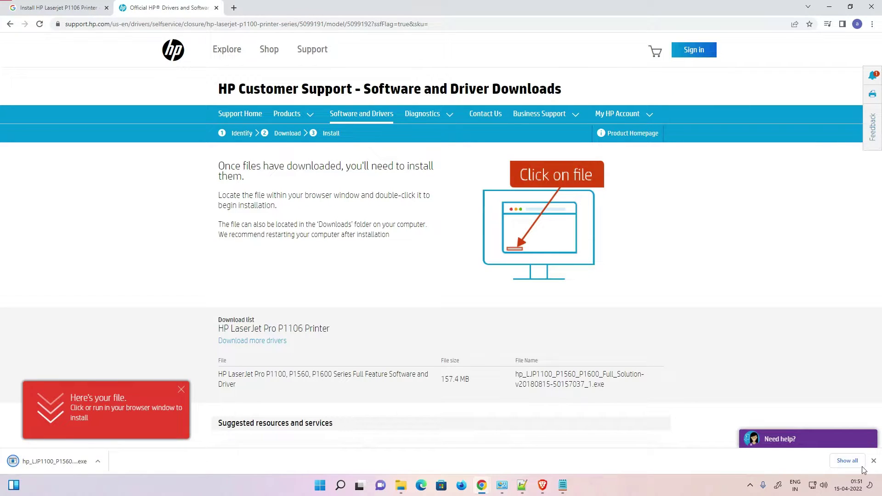
- Drag the hp_LJP1100 installer from the Downloads folder onto the desktop
left_click(847, 460)
left_click(352, 132)
left_click(829, 6)
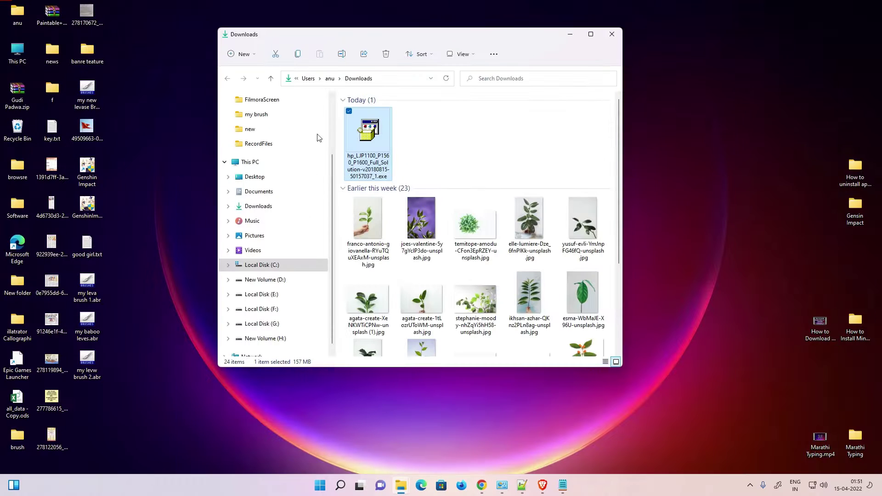
left_click_drag(368, 138, 169, 184)
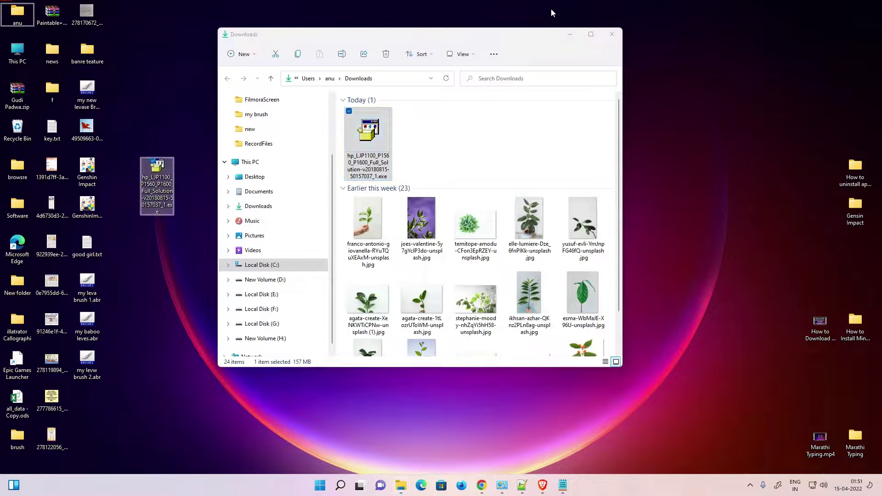
left_click(612, 33)
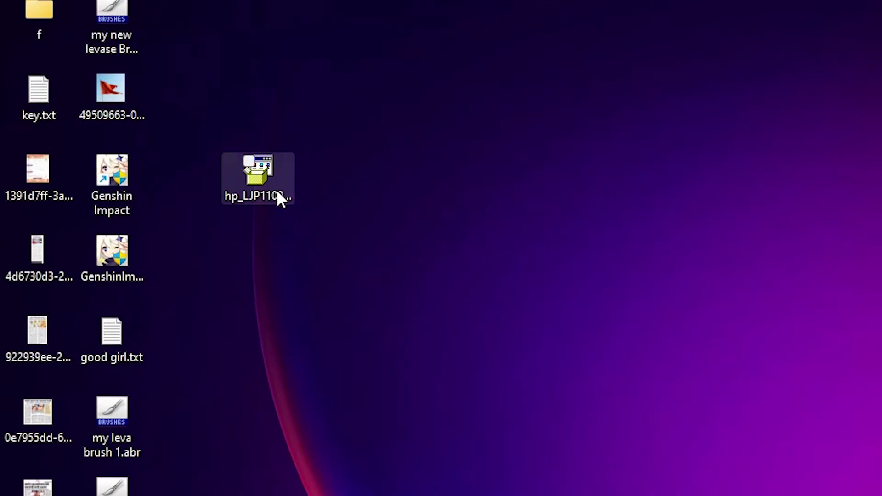
left_click(277, 190)
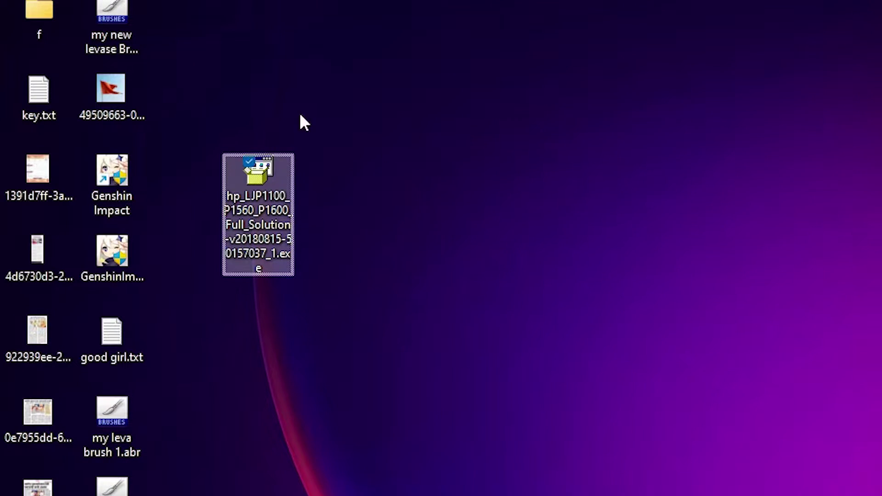
- Extract the hp_LJP1100 installer with WinRAR into a desktop folder and check its contents
right_click(248, 189)
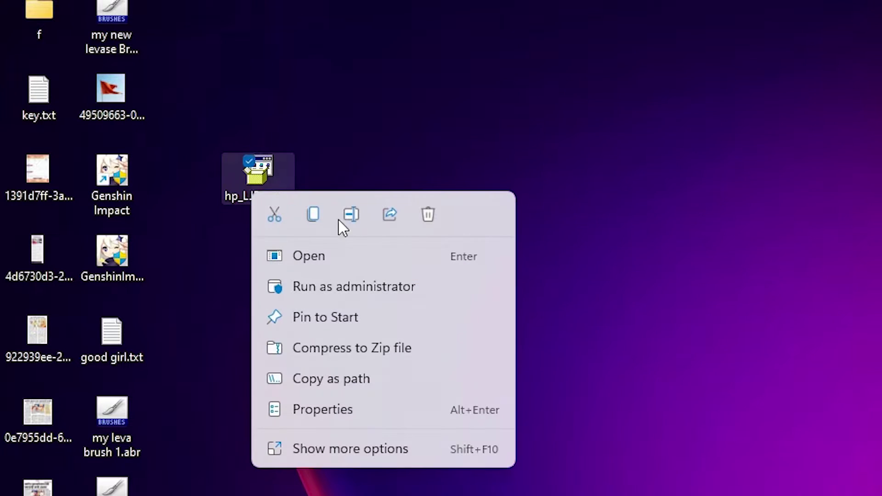
left_click(324, 444)
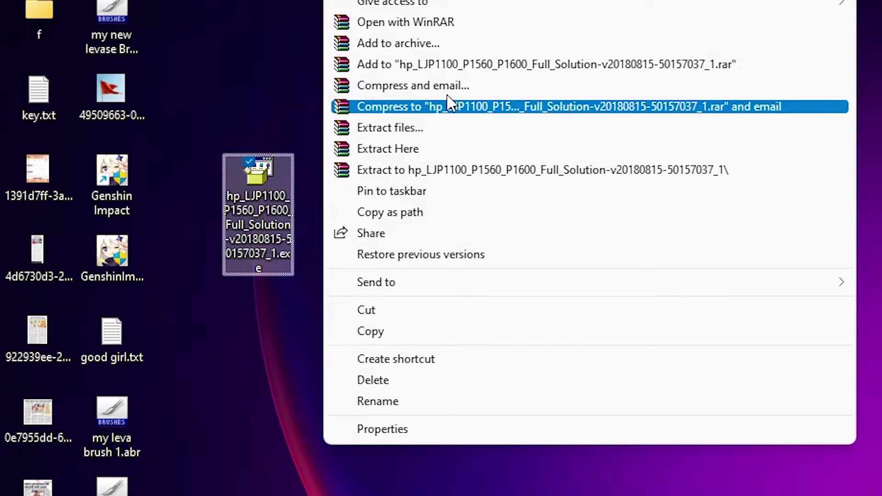
left_click(384, 131)
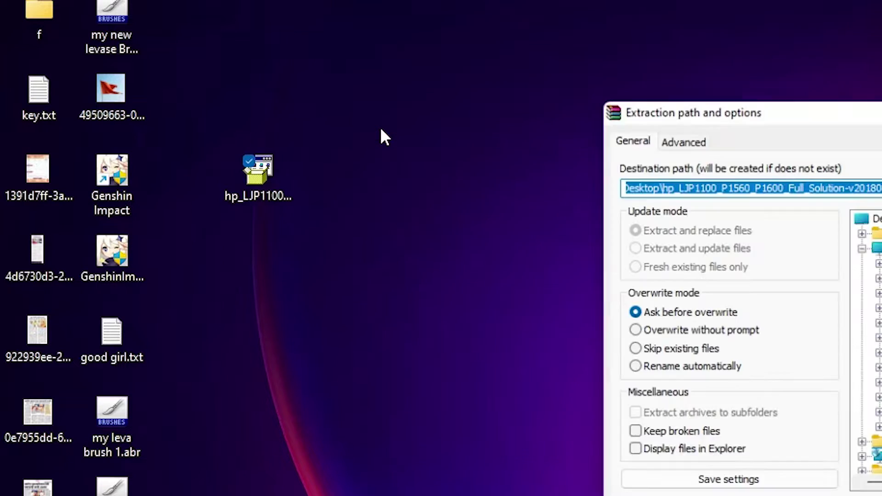
left_click(507, 465)
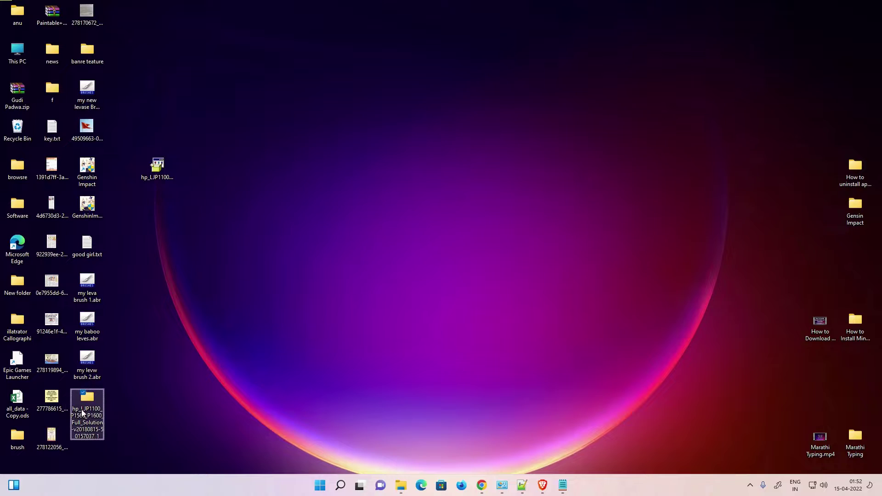
mouse_move(86, 413)
left_mouse_down()
mouse_move(141, 219)
mouse_move(149, 220)
left_mouse_up()
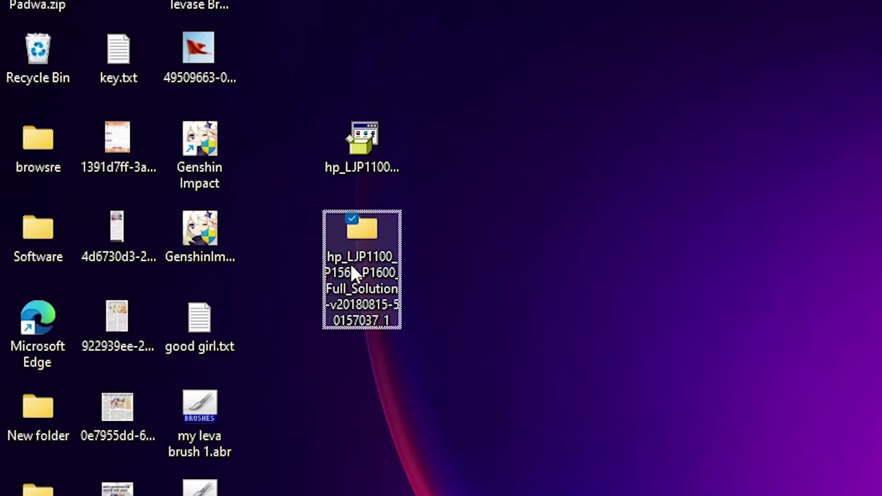
double_click(155, 218)
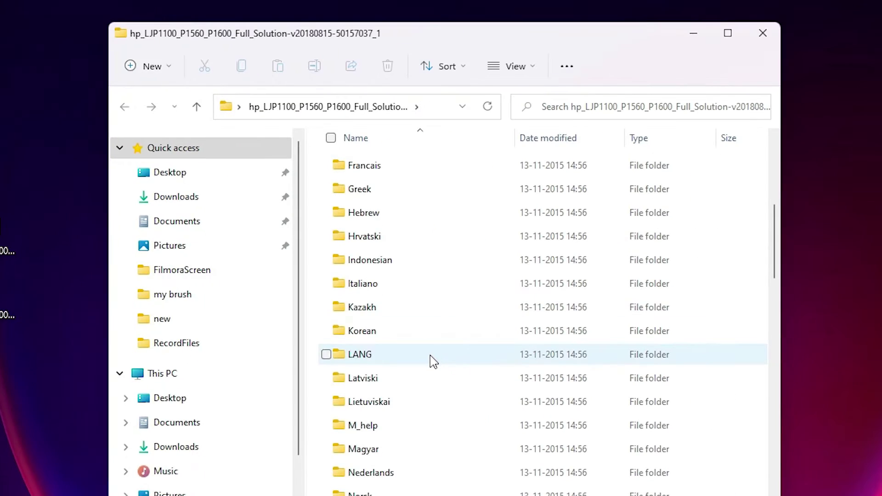
scroll(430, 358, "down", 10)
scroll(430, 358, "down", 8)
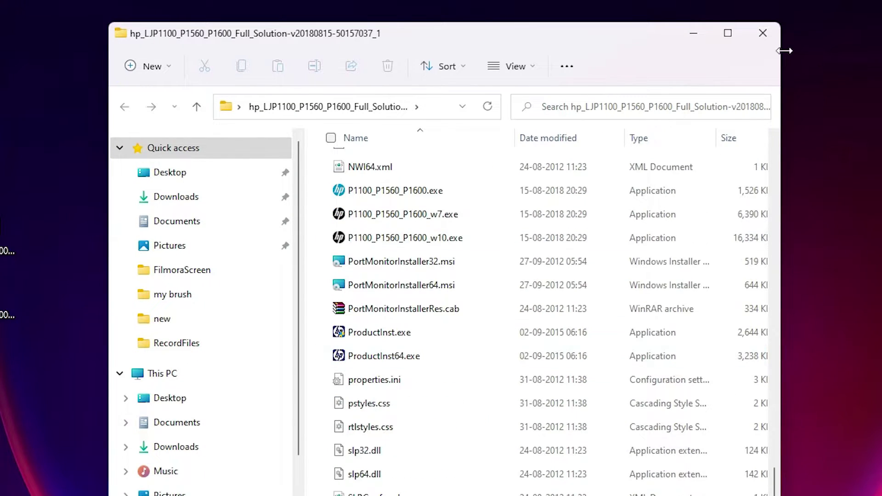
left_click(763, 34)
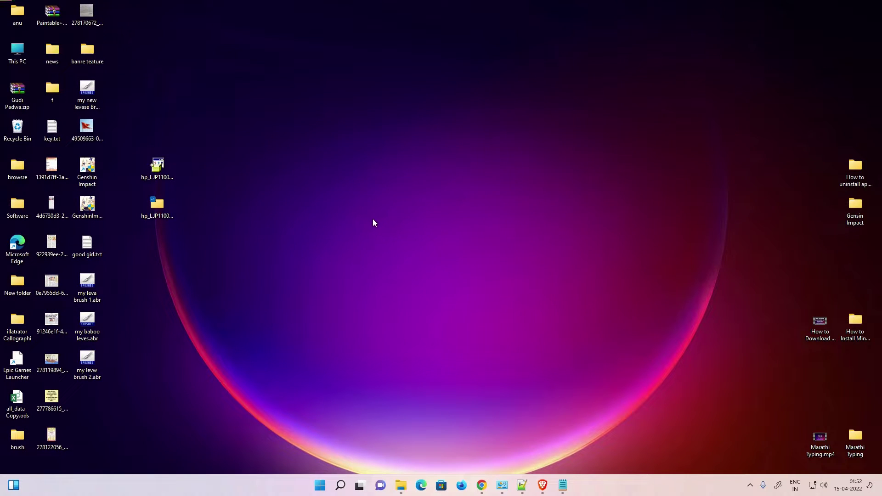
- Open Control Panel by searching 'co' from the Start menu
left_click(322, 486)
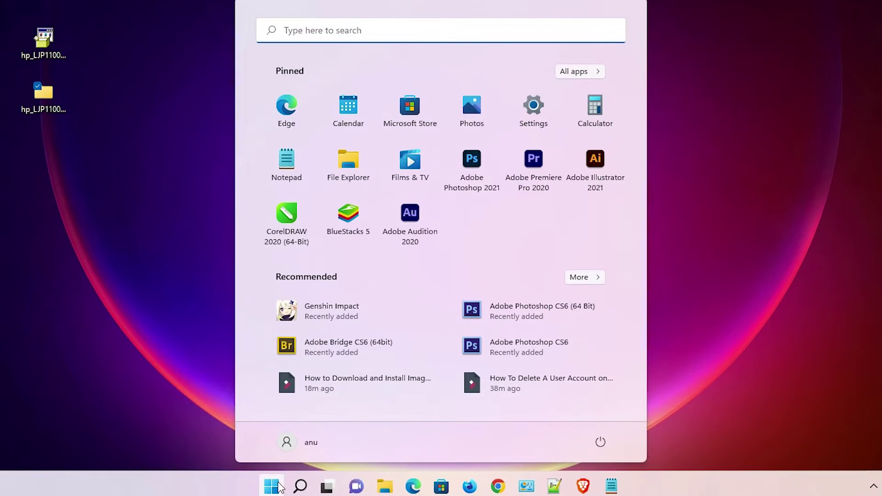
type("co")
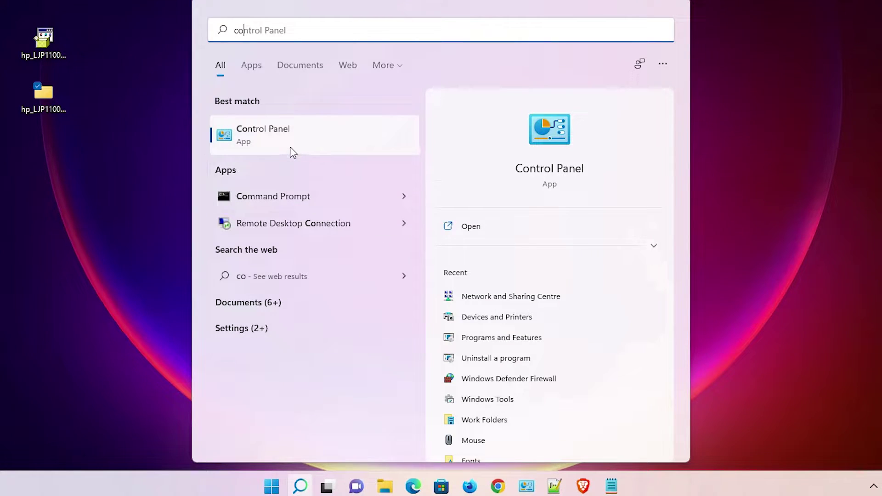
left_click(289, 134)
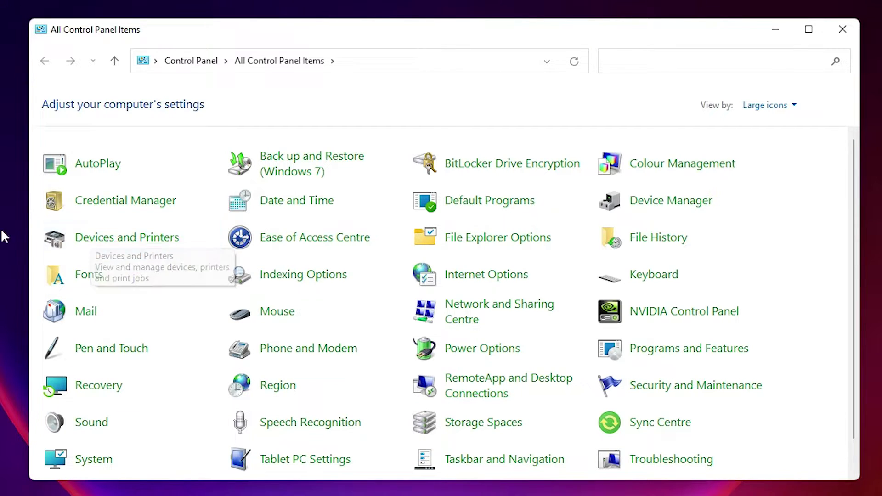
- From Devices and Printers, start Add a printer and choose 'The printer that I want isn't listed'
left_click(166, 237)
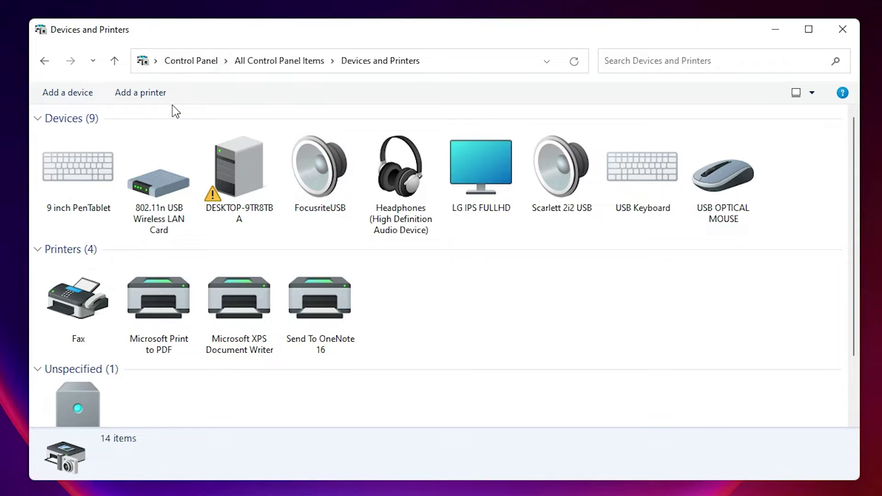
left_click(133, 101)
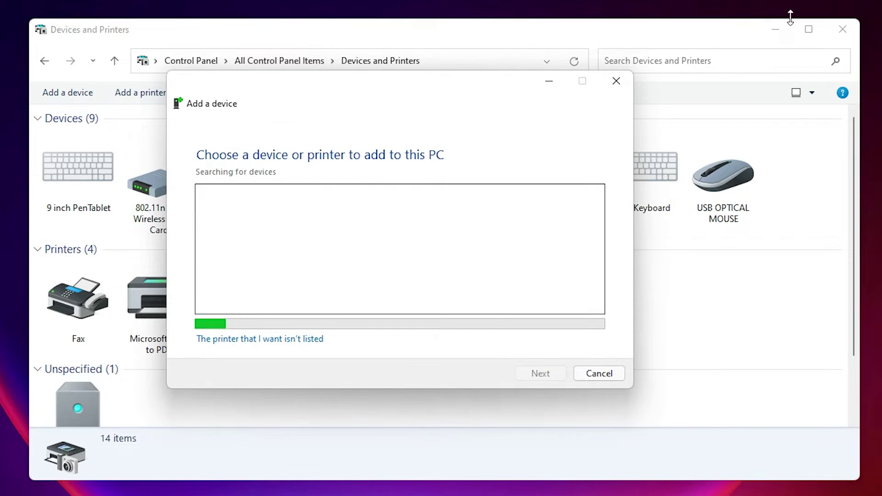
left_click(774, 29)
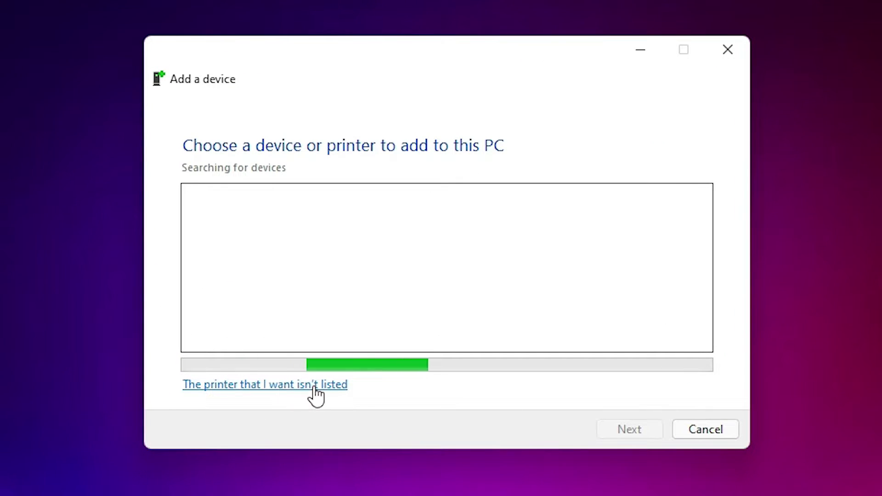
left_click(315, 386)
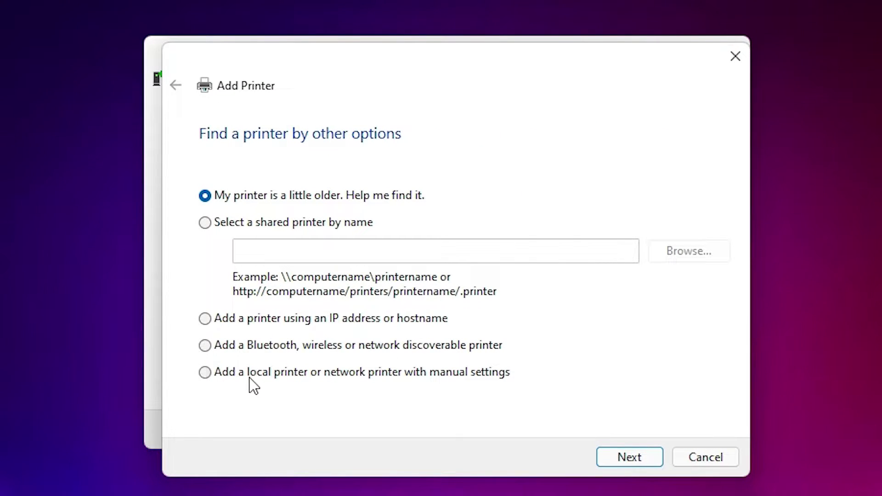
- Choose a local printer with manual settings on the existing USB001 virtual USB port
left_click(205, 373)
left_click(628, 457)
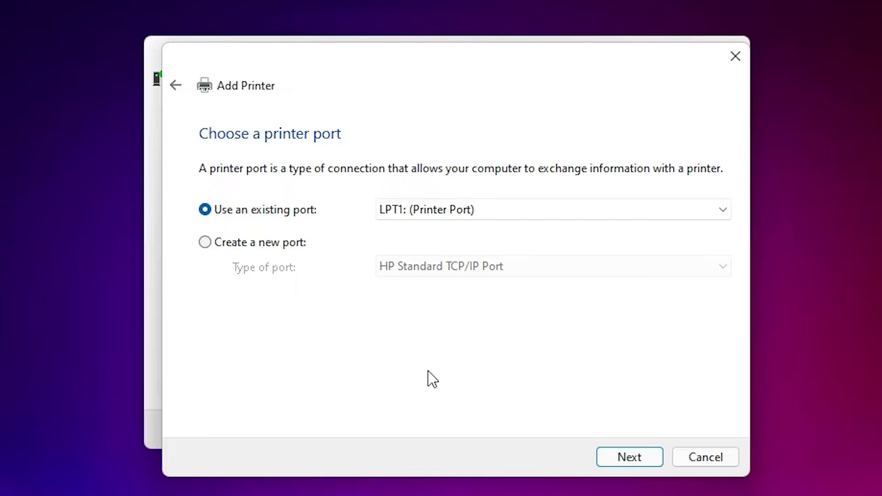
left_click(458, 213)
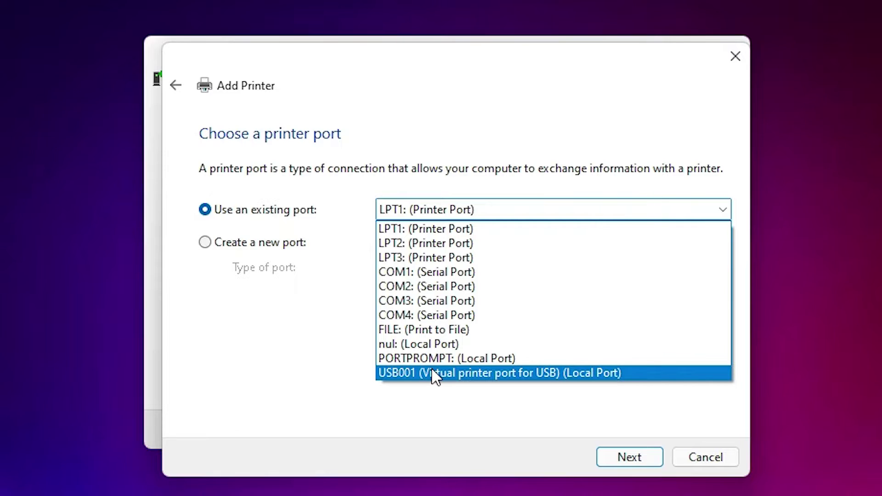
left_click(435, 372)
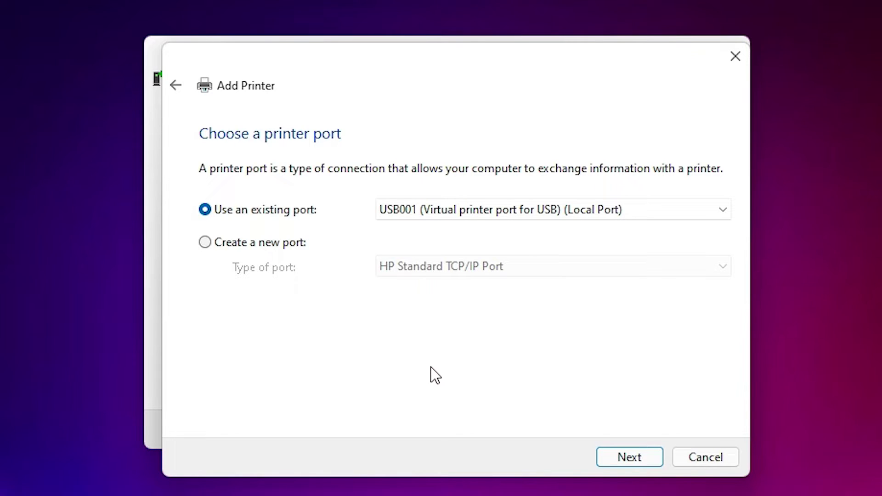
- Use Have Disk to load HP1100.INF from the desktop hp_LJP1100_P1560_P1600_Full_Solution-v2 folder
left_click(629, 457)
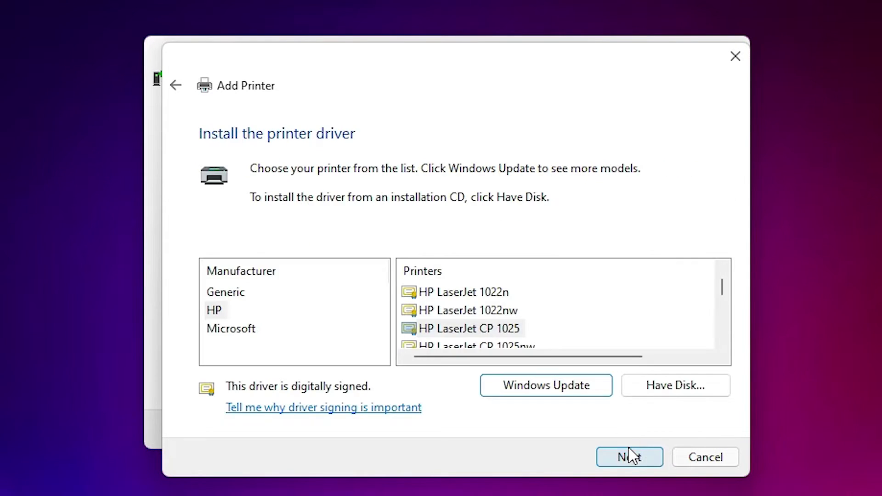
left_click(676, 385)
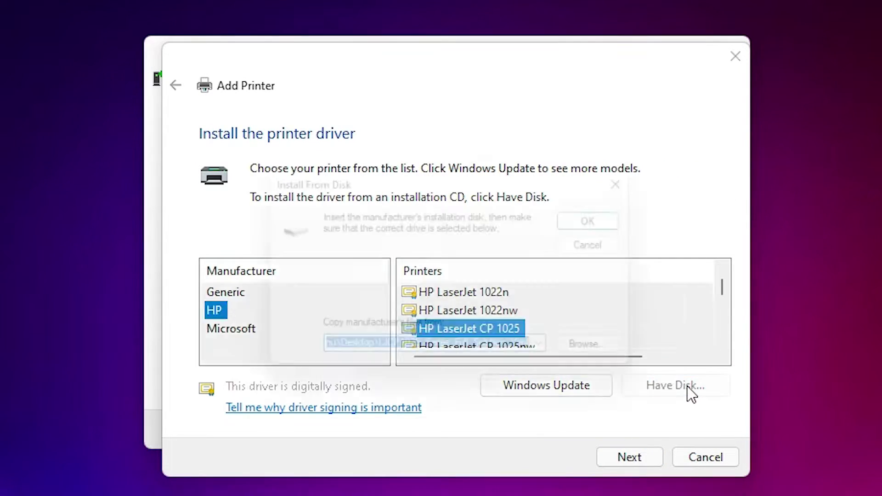
left_click(613, 357)
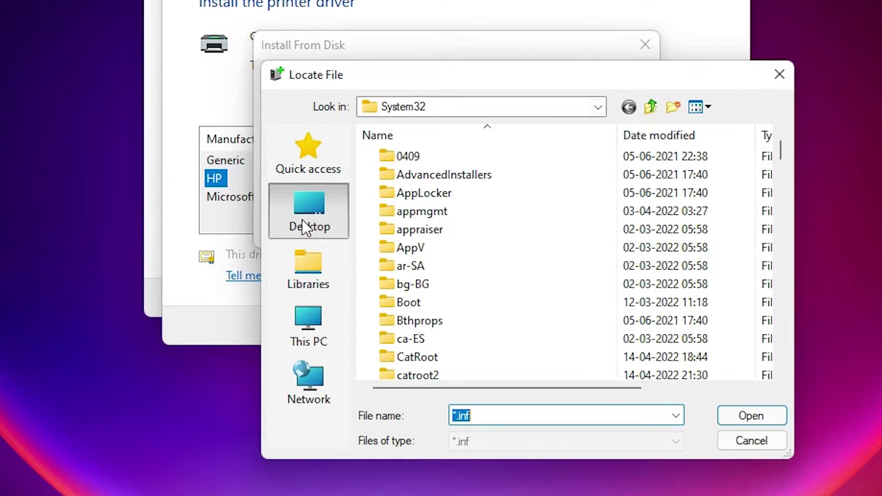
left_click(305, 224)
scroll(483, 262, "down", 3)
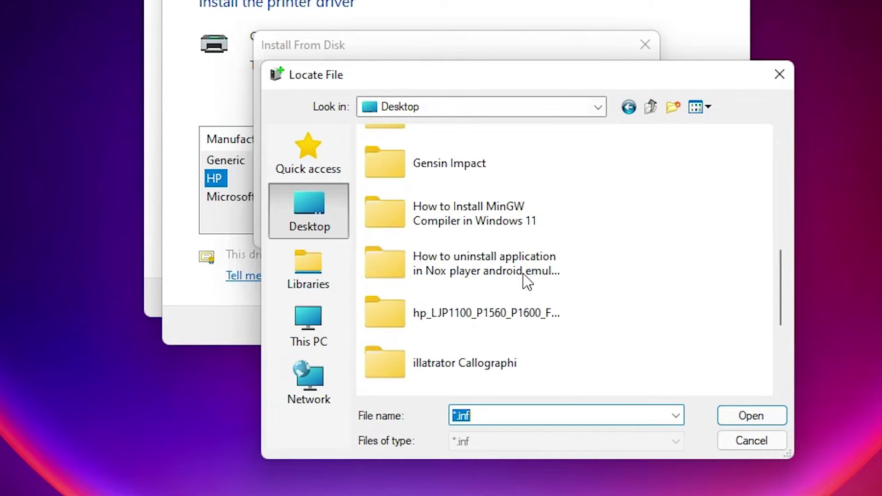
double_click(482, 321)
scroll(482, 303, "down", 3)
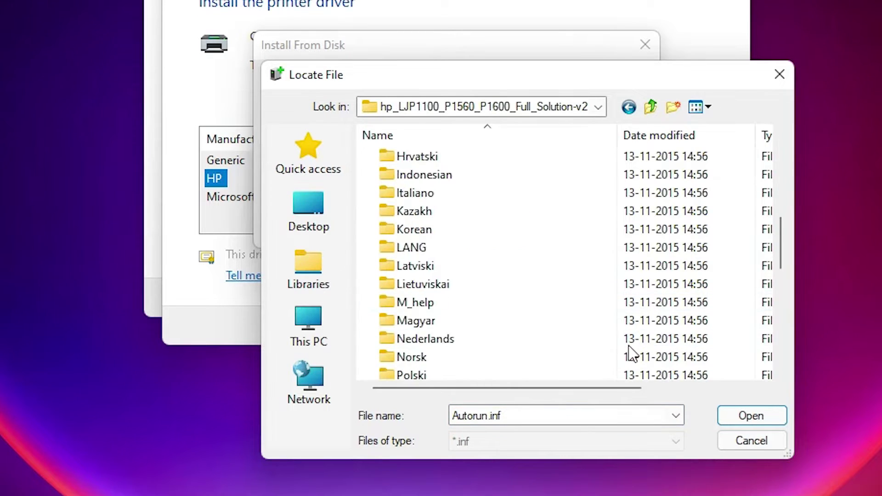
scroll(631, 353, "down", 5)
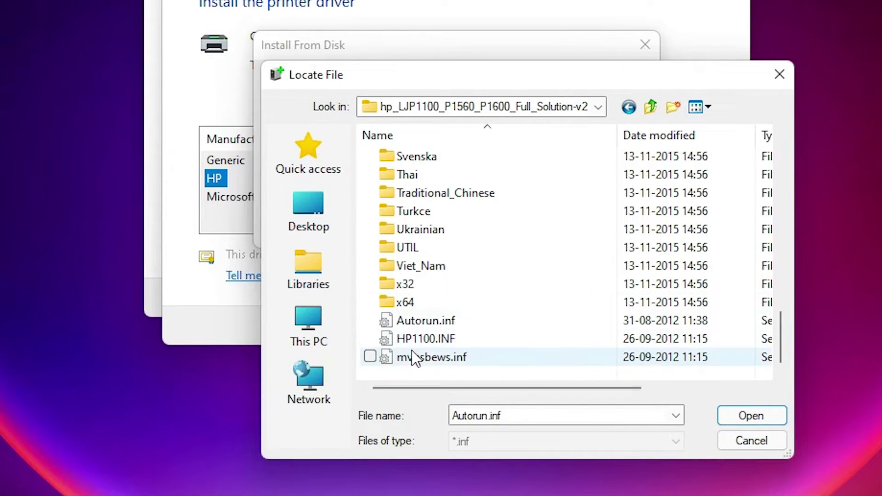
left_click(425, 320)
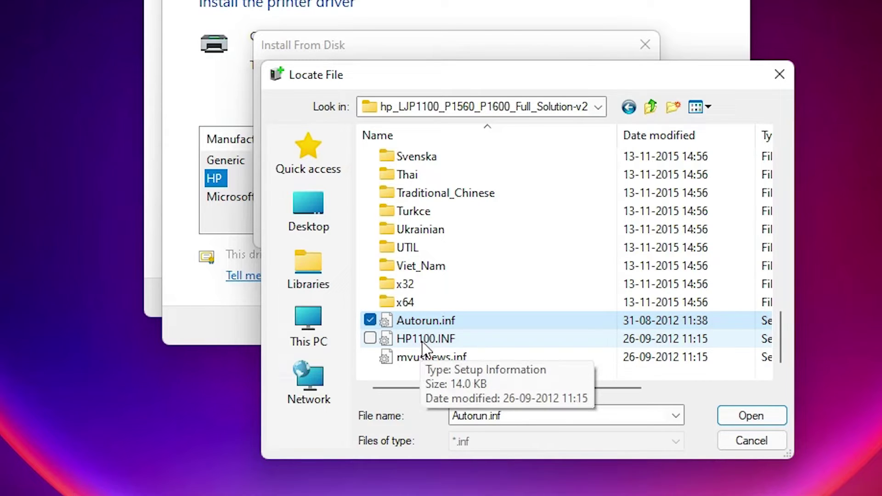
left_click(425, 357)
left_click(414, 338)
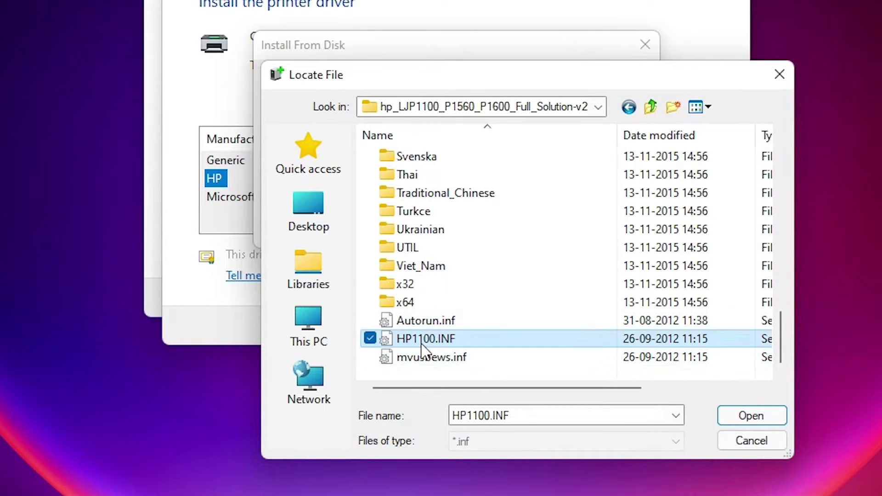
left_click(751, 415)
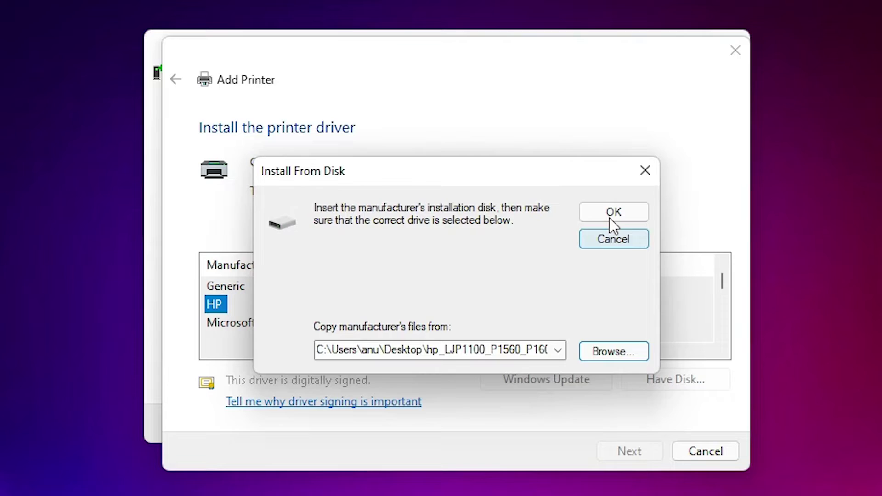
- Pick HP LaserJet Professional P1106 from the driver list, keep its name, and install it
left_click(613, 207)
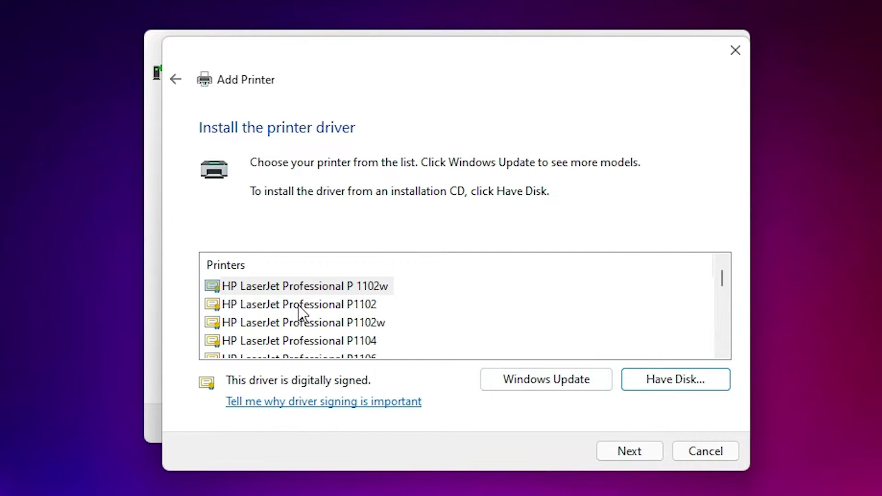
left_click(304, 307)
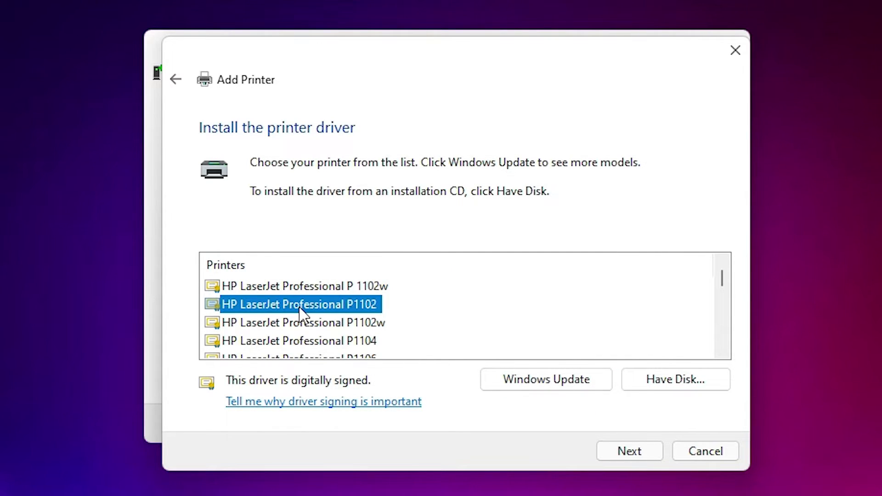
key("Down")
key("Down")
key("Down")
key("Down")
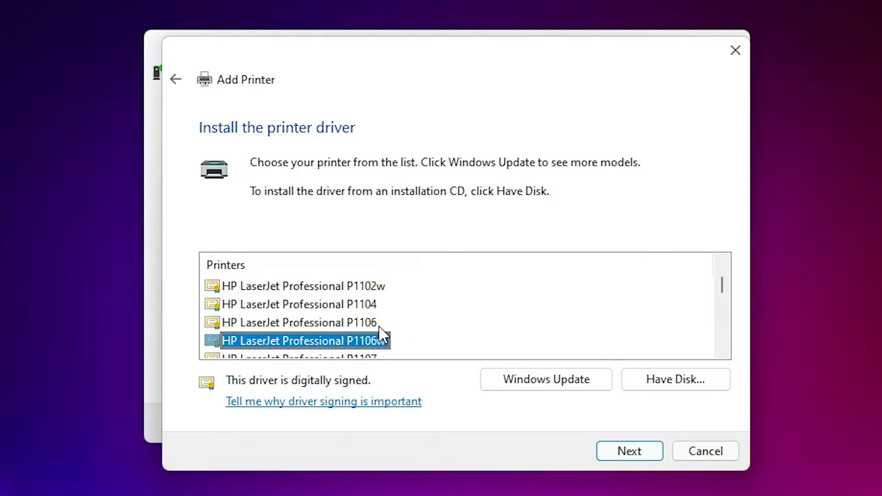
left_click(311, 322)
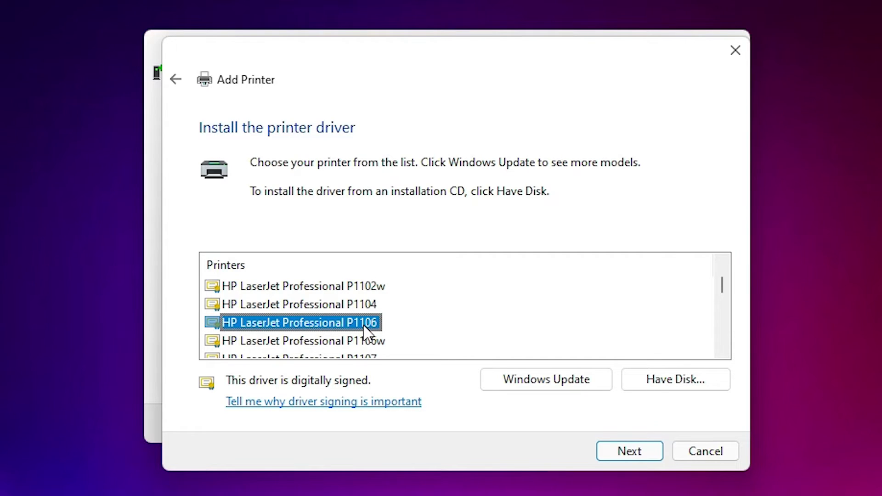
left_click(629, 451)
left_click(629, 451)
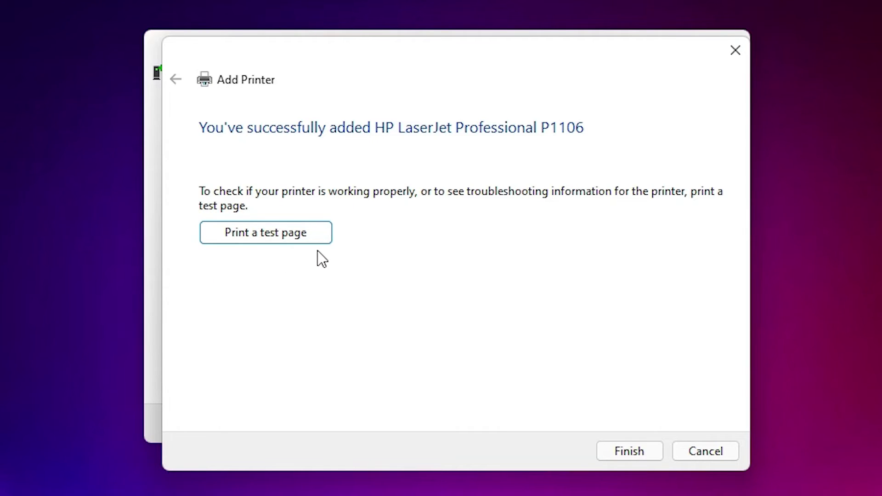
- Finish the wizard and restore Devices and Printers to see the P1106 listed
left_click(620, 453)
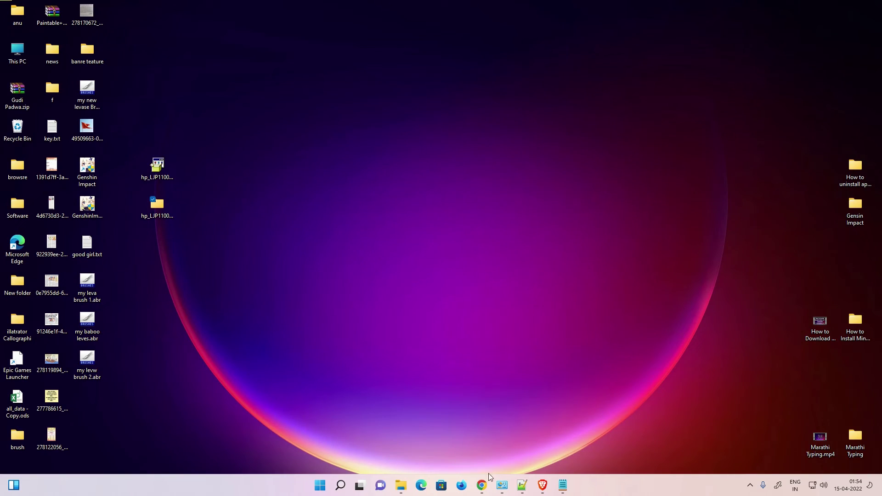
mouse_move(502, 485)
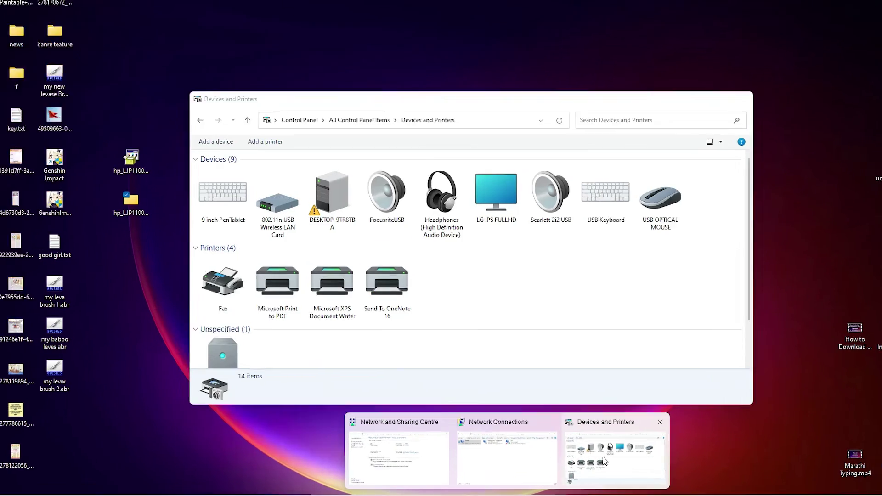
left_click(604, 461)
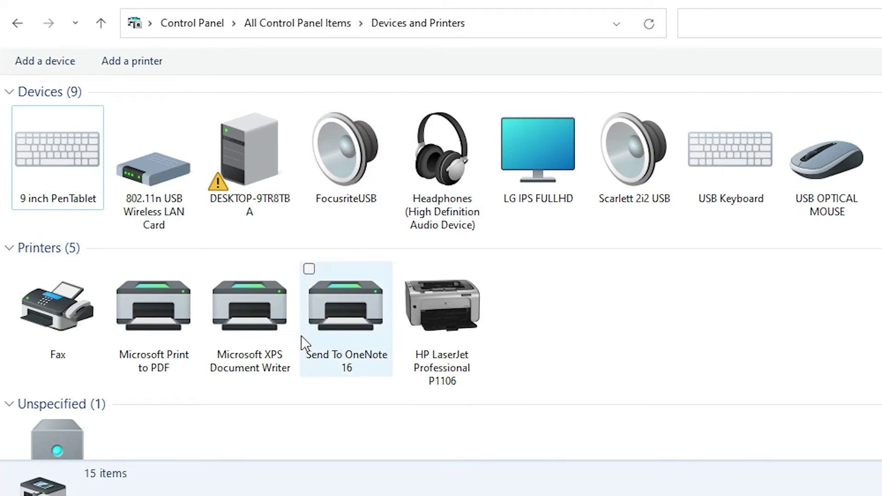